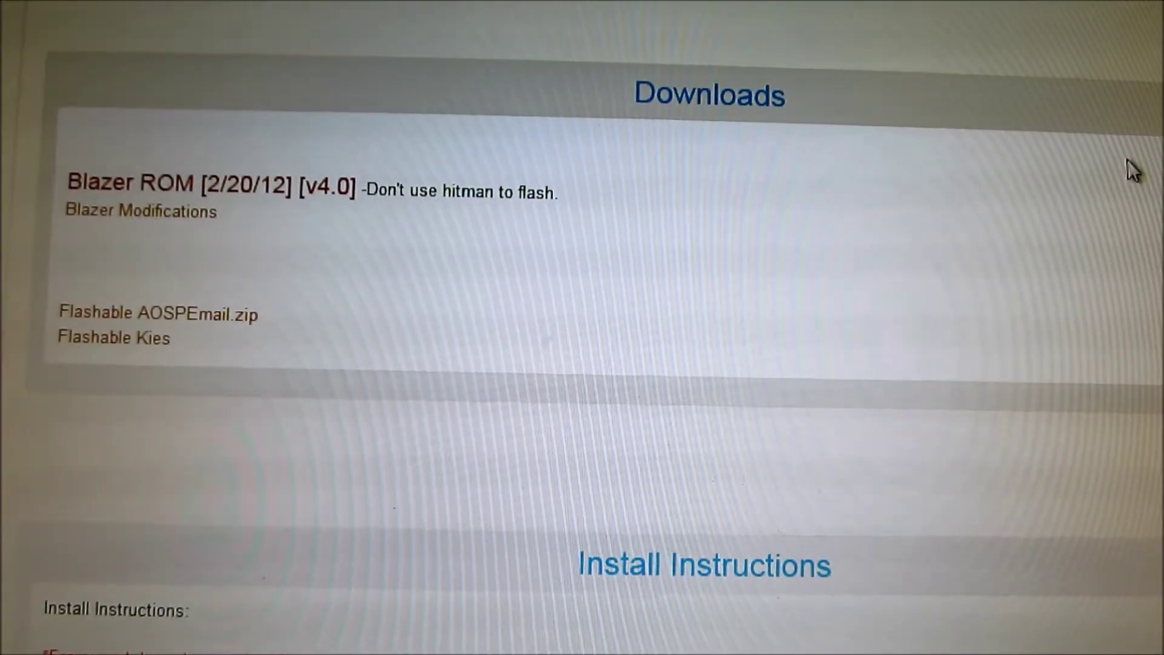
scroll(1075, 248, up, 5)
scroll(1066, 255, up, 5)
scroll(1065, 257, up, 5)
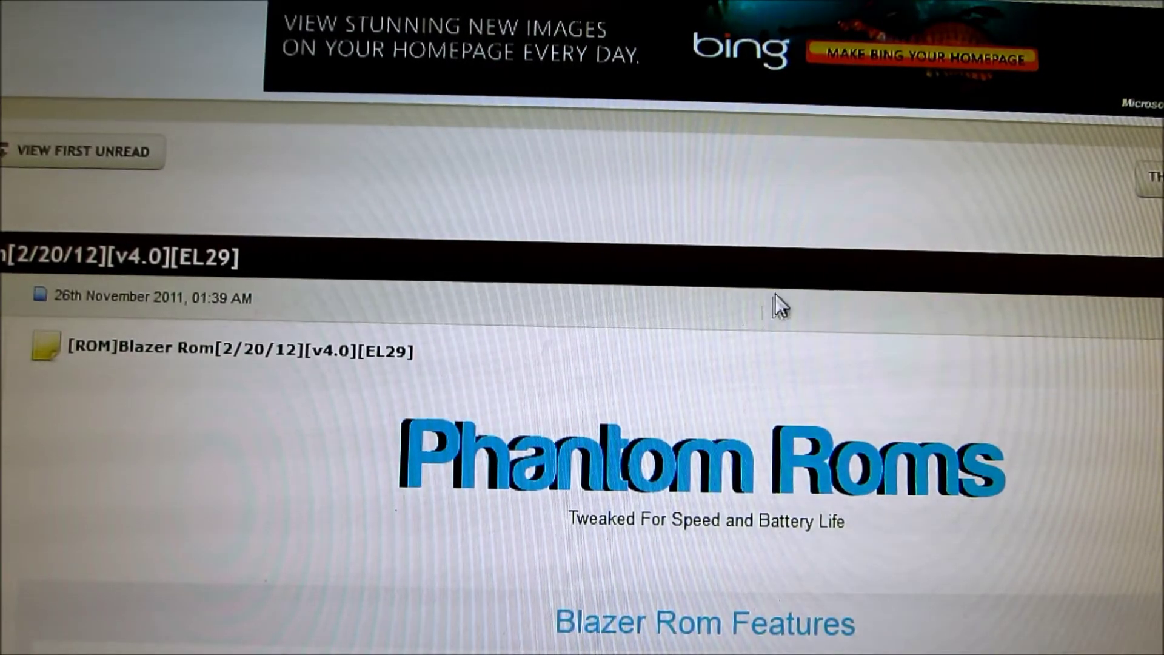
scroll(642, 270, down, 3)
scroll(642, 266, down, 3)
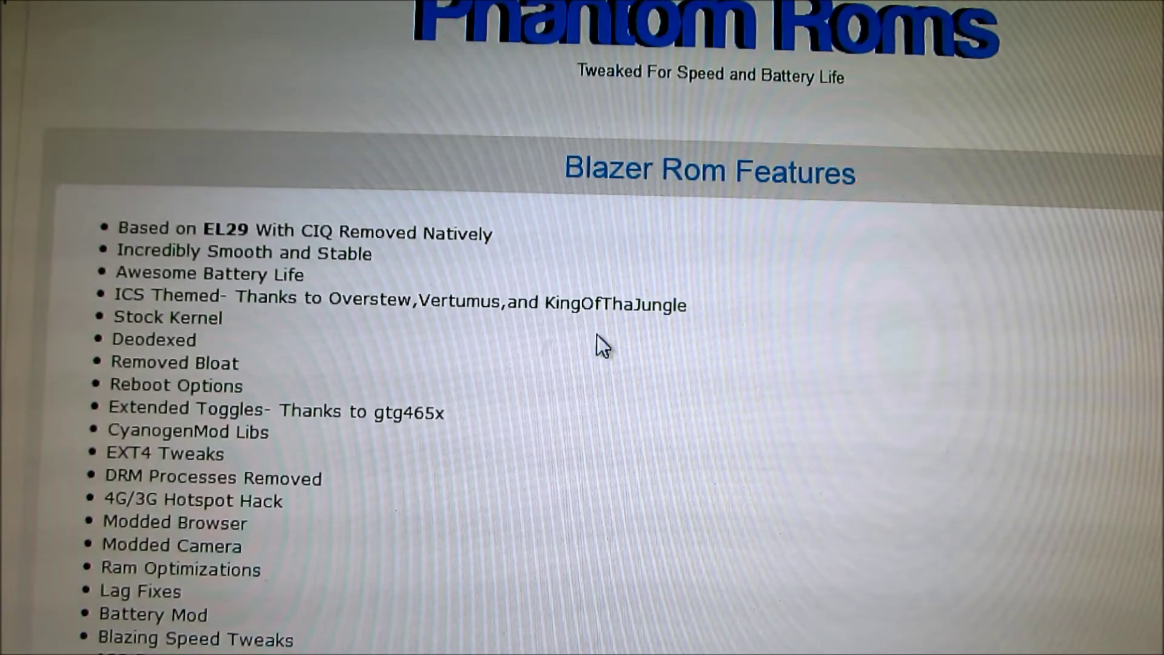
scroll(597, 335, down, 3)
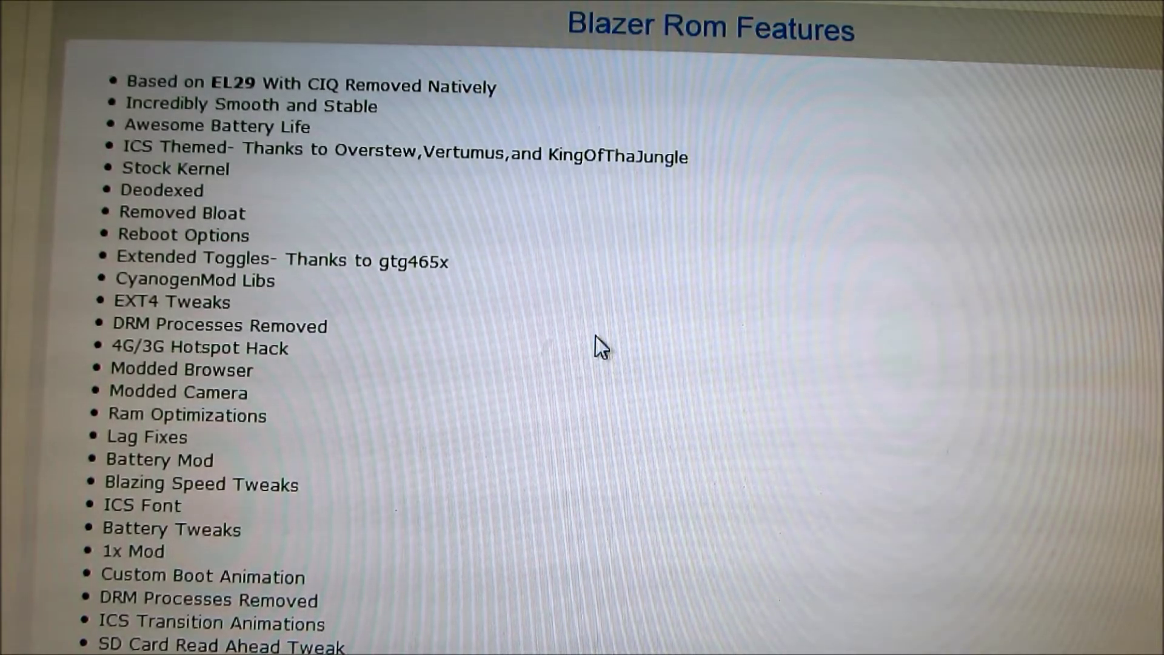
scroll(674, 264, down, 5)
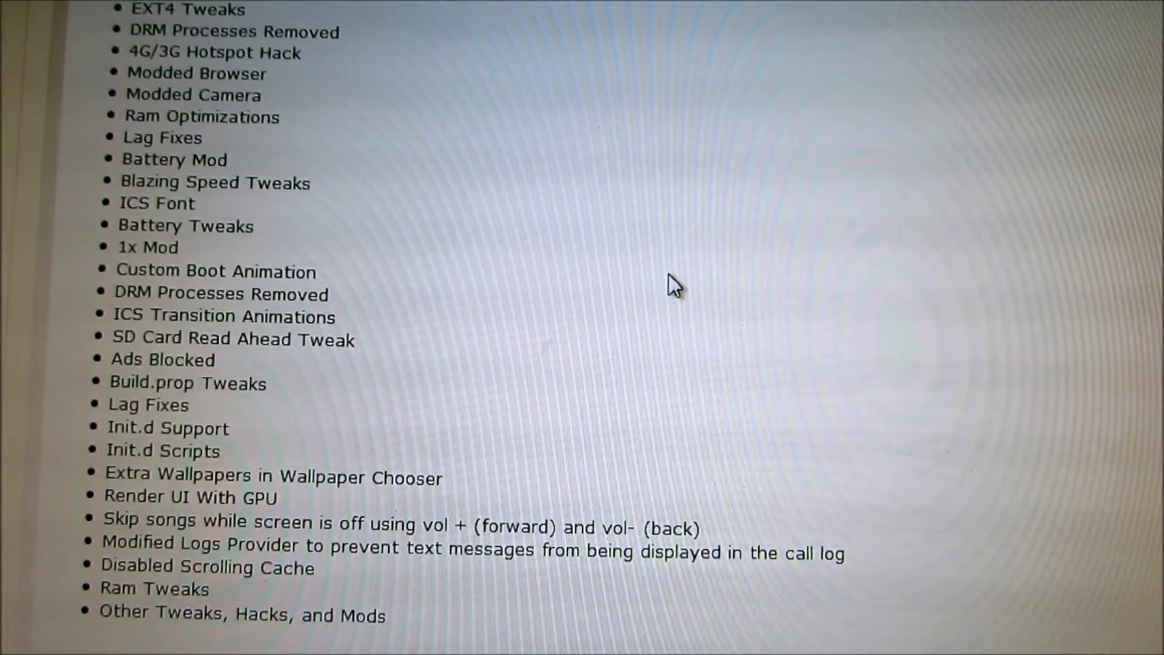
scroll(661, 273, down, 8)
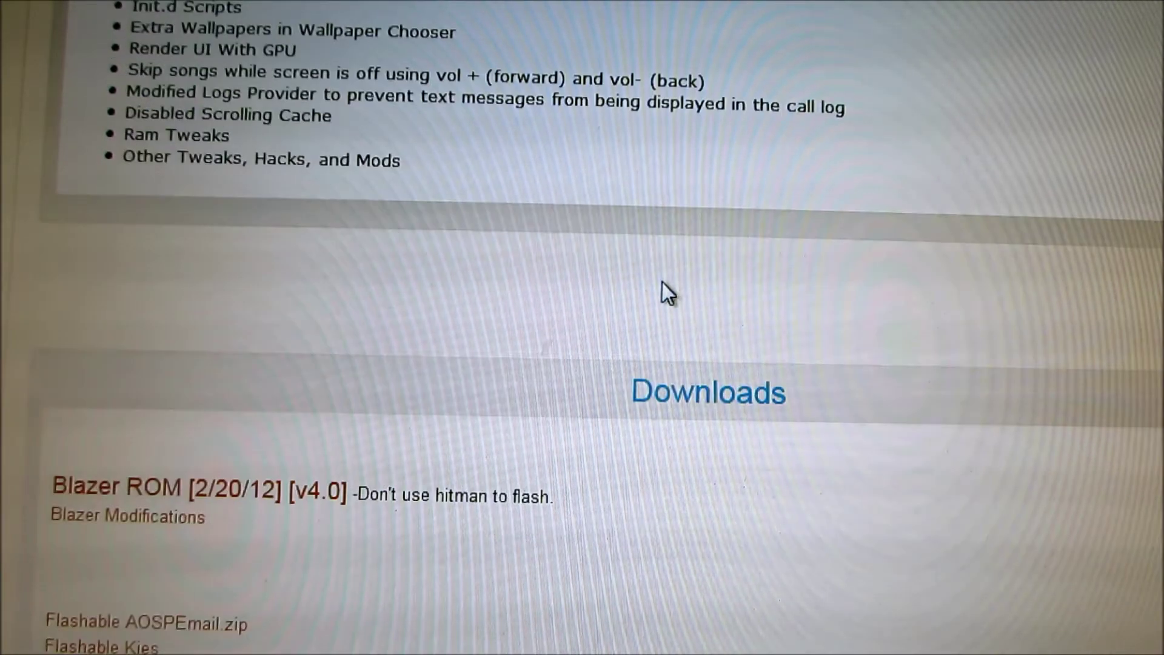
scroll(661, 283, down, 5)
scroll(536, 288, down, 5)
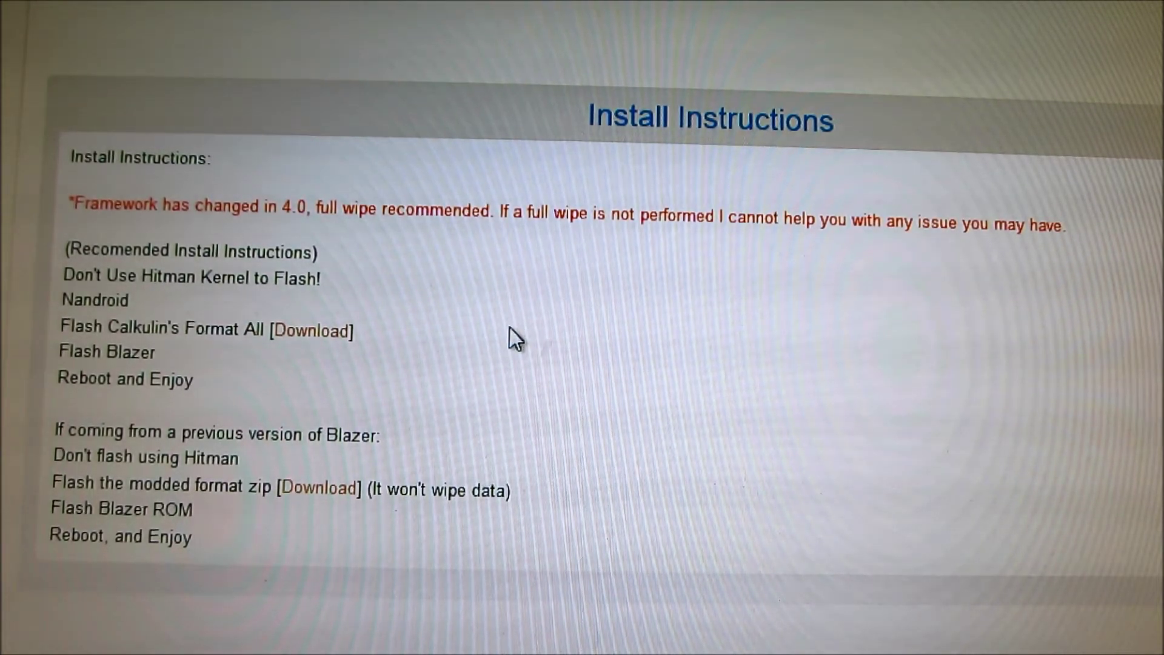
scroll(515, 334, up, 2)
scroll(520, 337, up, 2)
scroll(521, 337, up, 2)
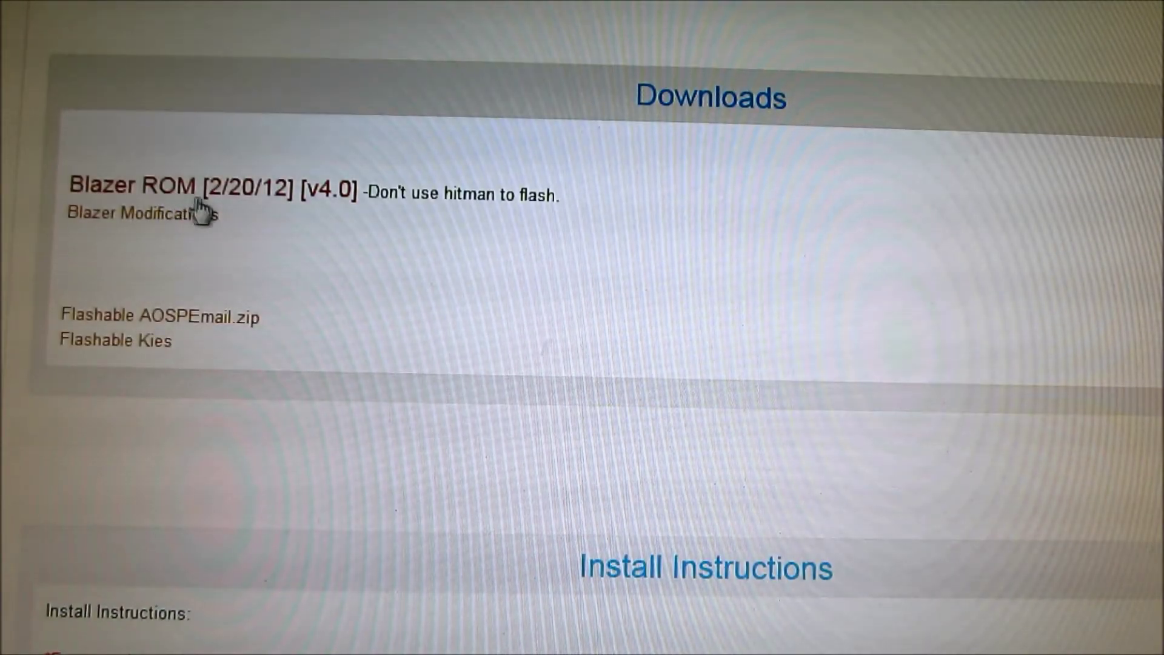
Step: Go to the Blazer ROM [2/20/12] [v4.0] download page from the Downloads section
click(274, 195)
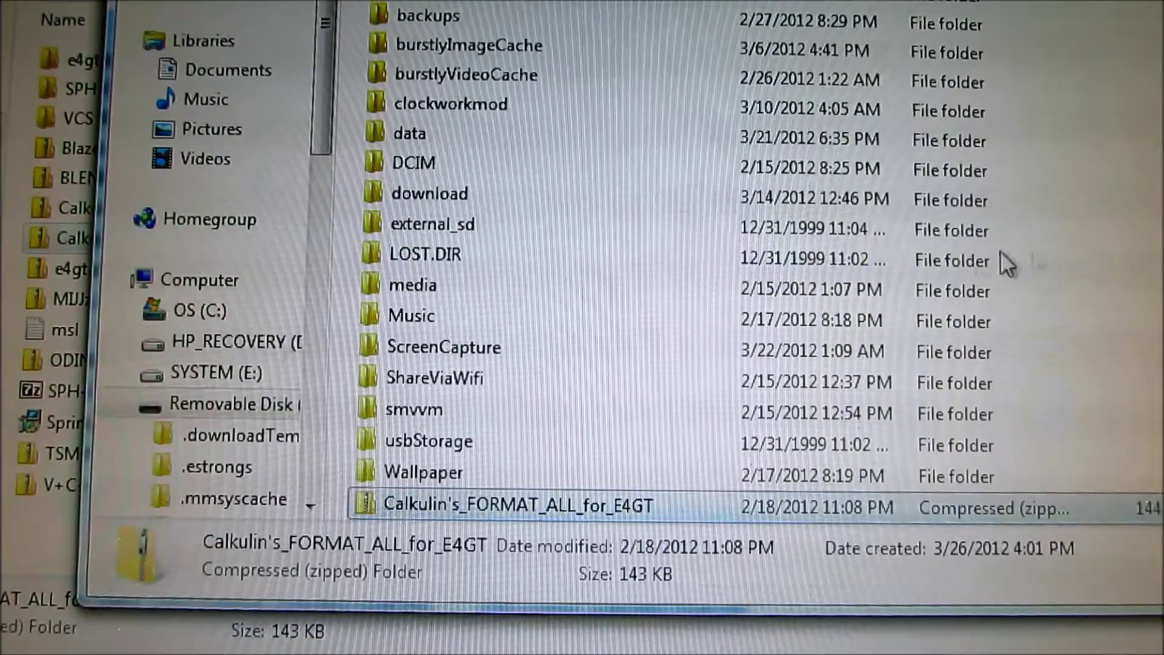
Step: Copy Blazer_Rom_El29_v4.0_Smoothies.zip into the phone's Removable Disk next to Calkulin's_FORMAT_ALL_for_E4GT
click(239, 152)
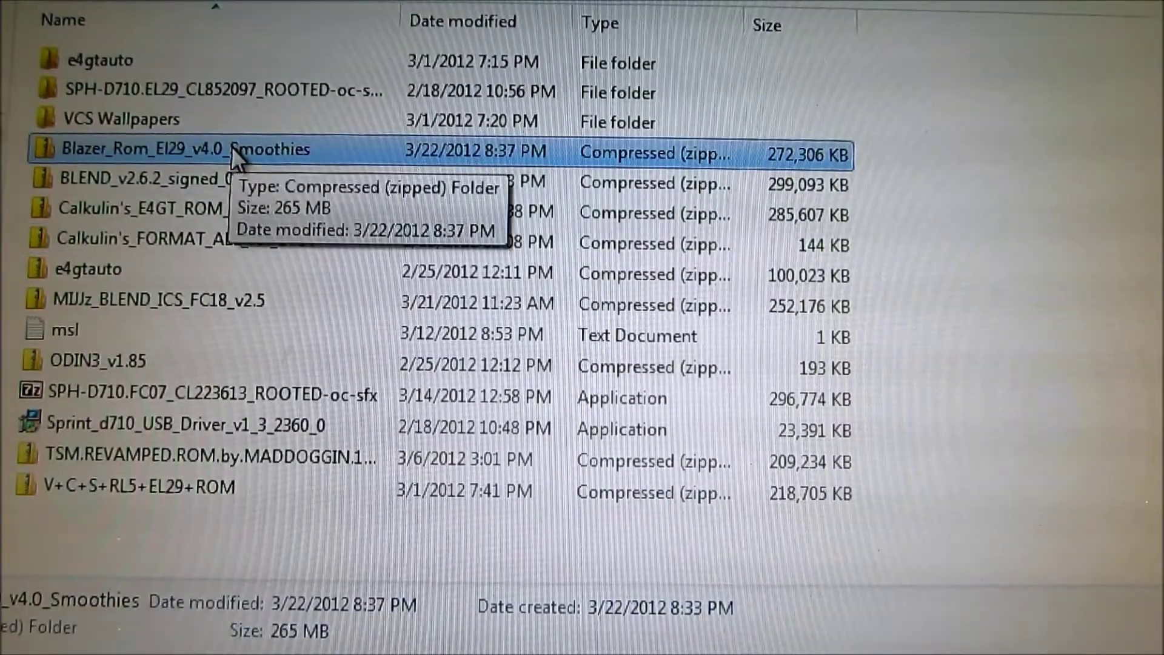
shift+click(200, 179)
drag(201, 179, 946, 193)
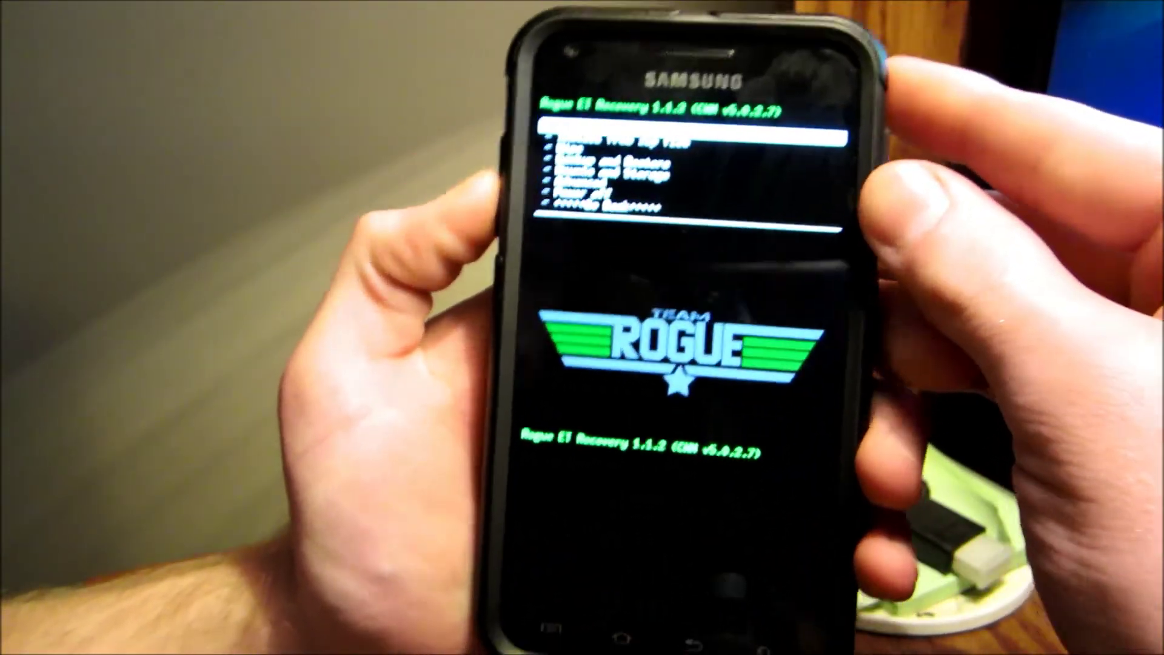
Step: Enter the Wipe menu and run Wipe data (factory reset), confirming with Yes
key(Down)
key(Down)
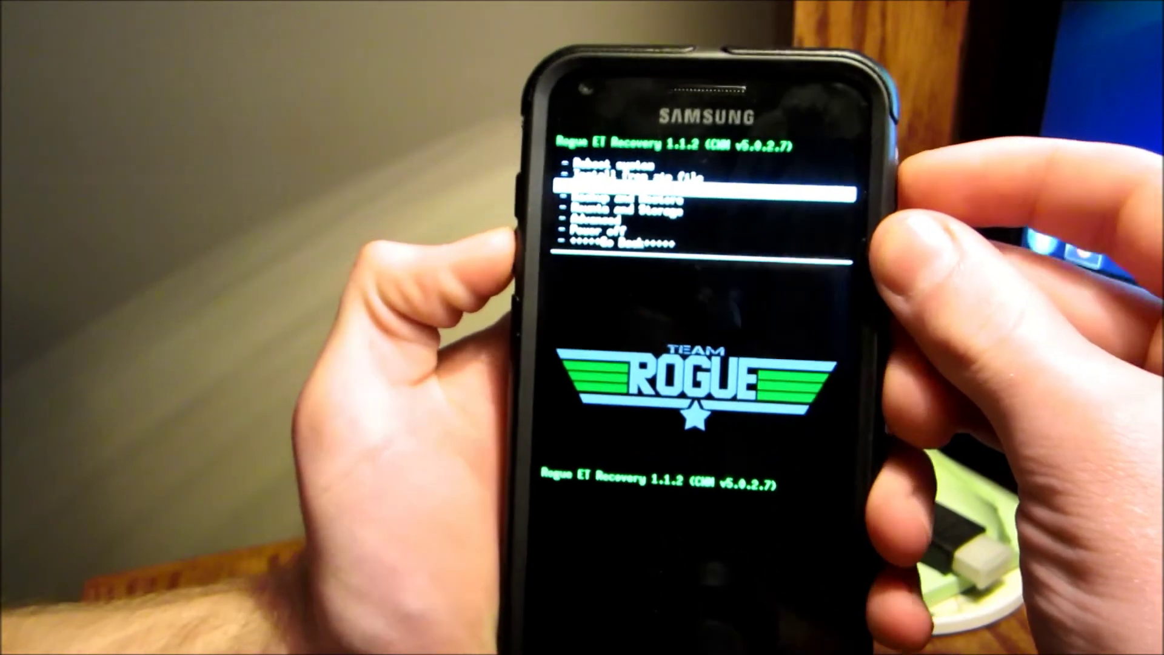
key(Return)
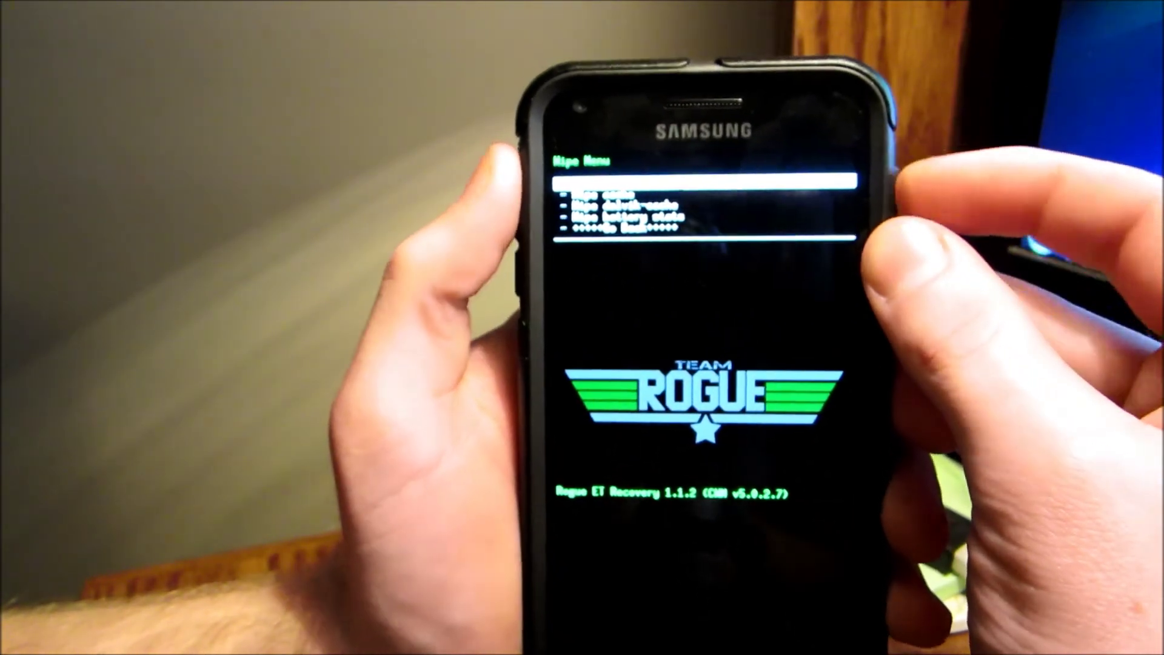
key(Return)
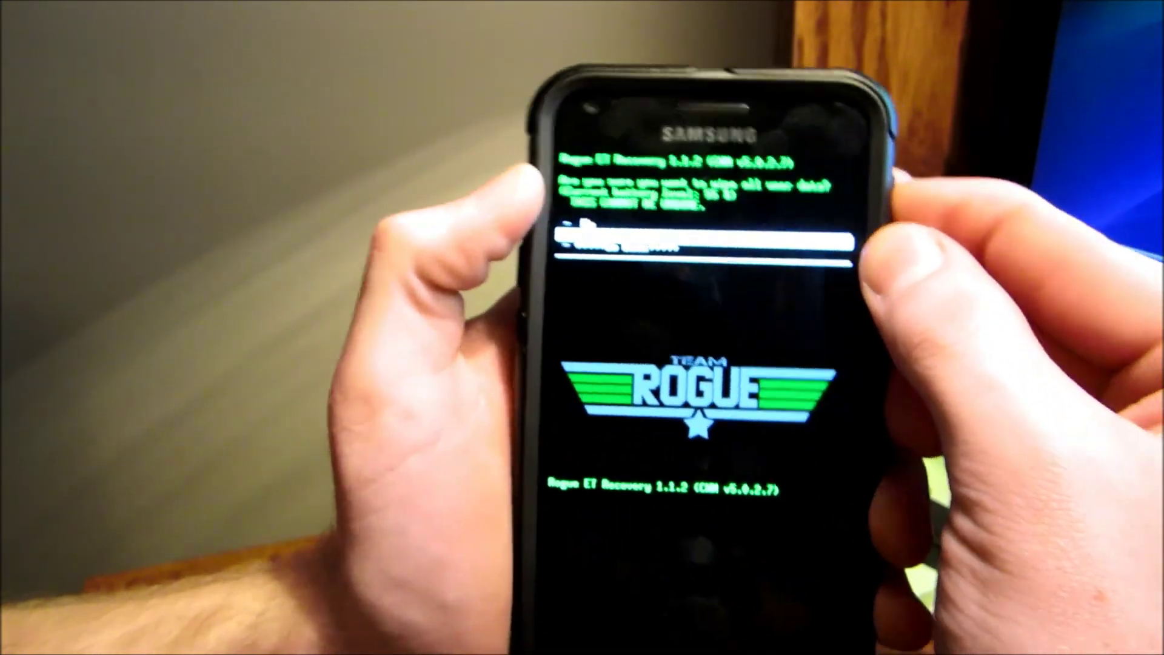
key(Return)
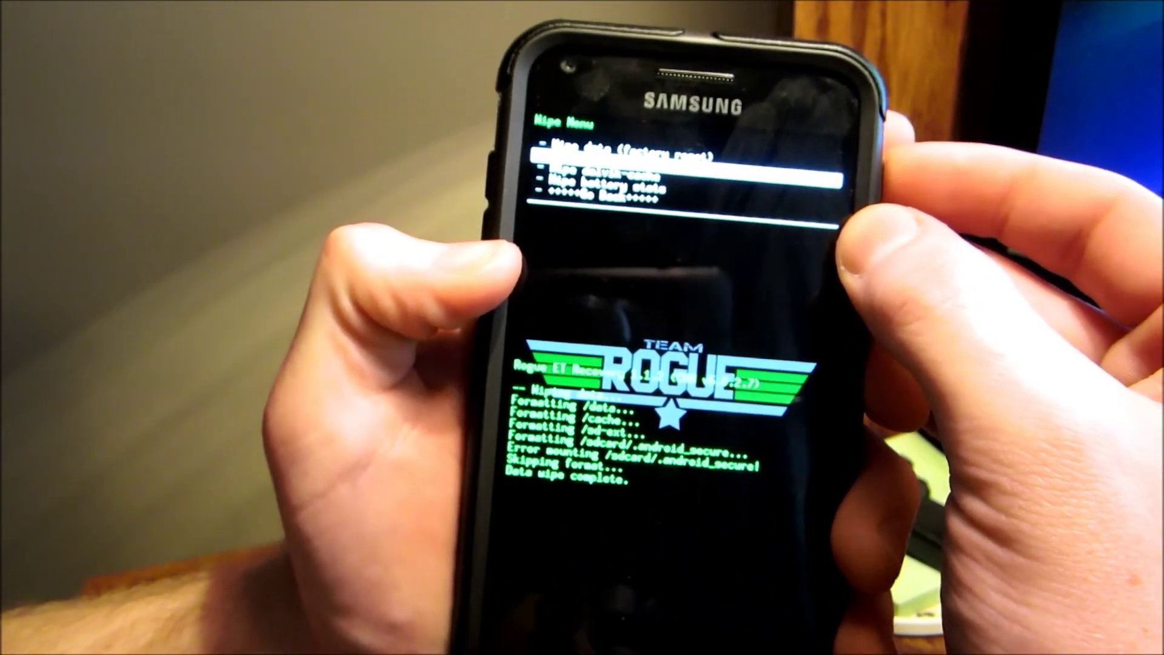
Step: Wipe the cache and the Dalvik cache, confirming each, then return to the main menu
key(Return)
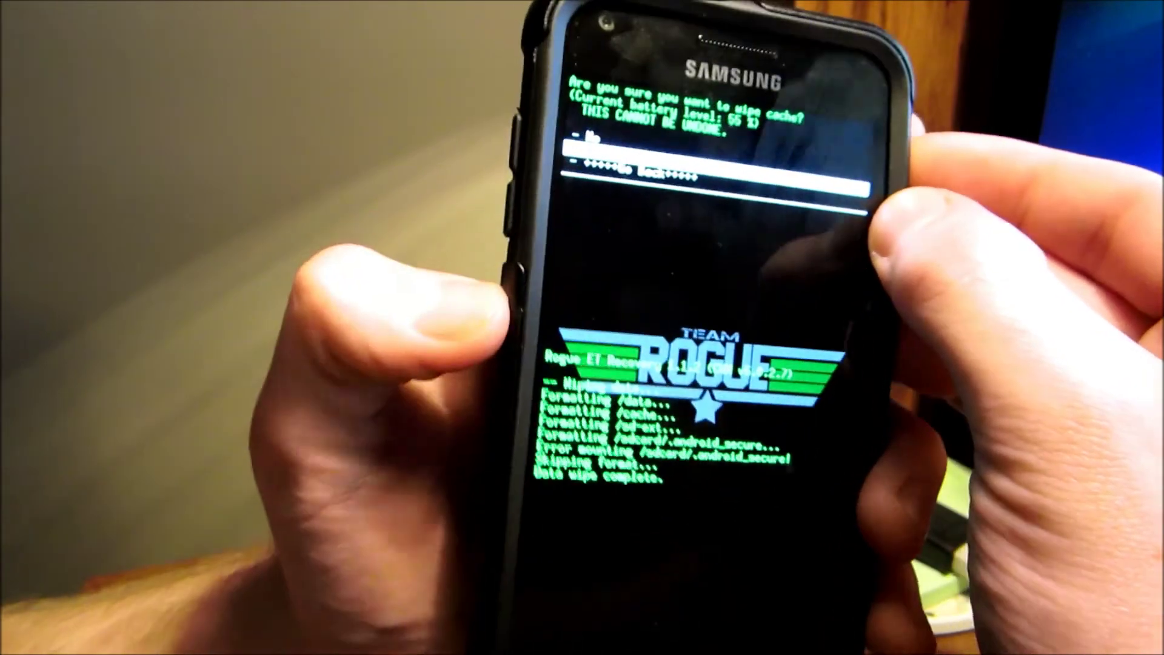
key(Return)
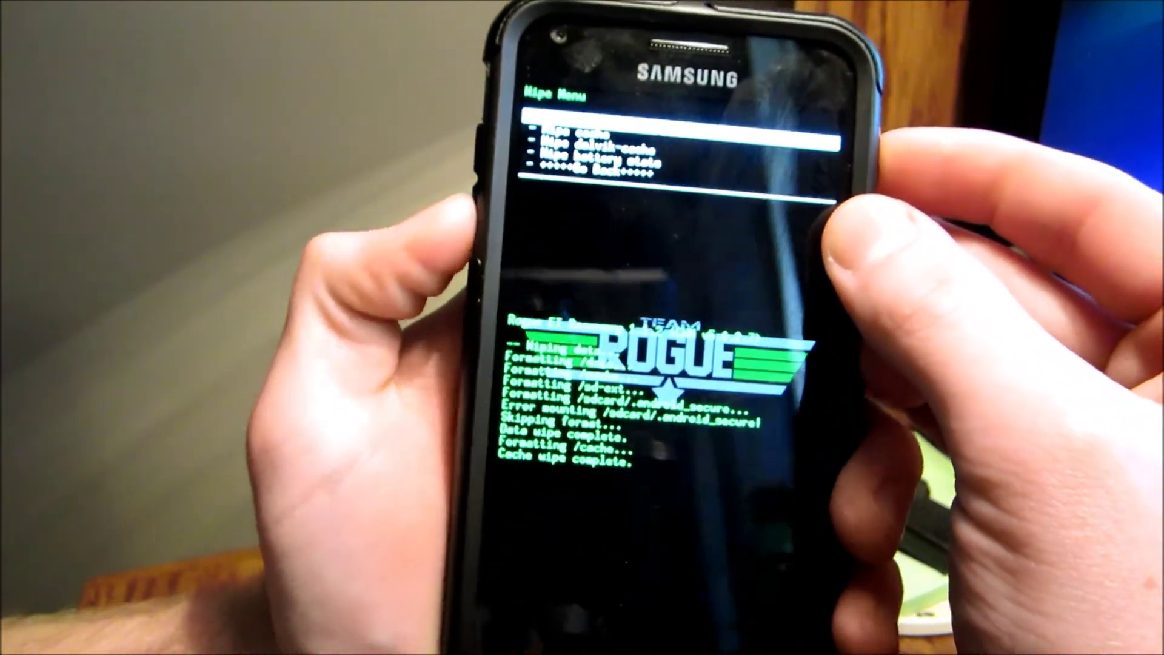
key(Up)
key(Down)
key(Return)
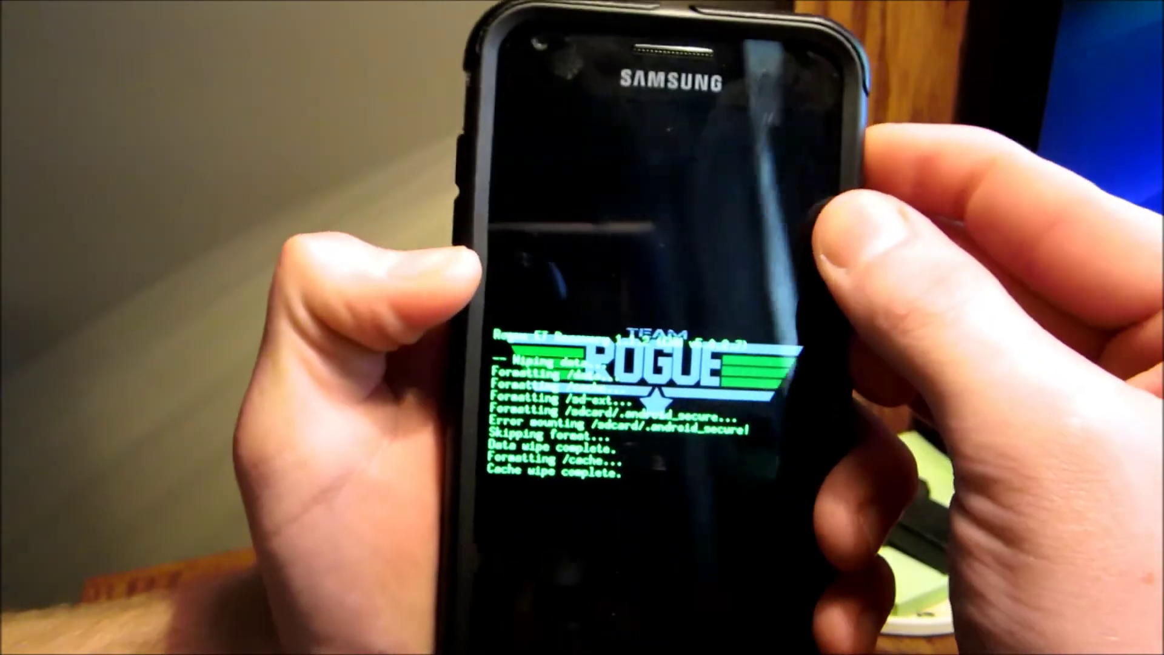
key(Return)
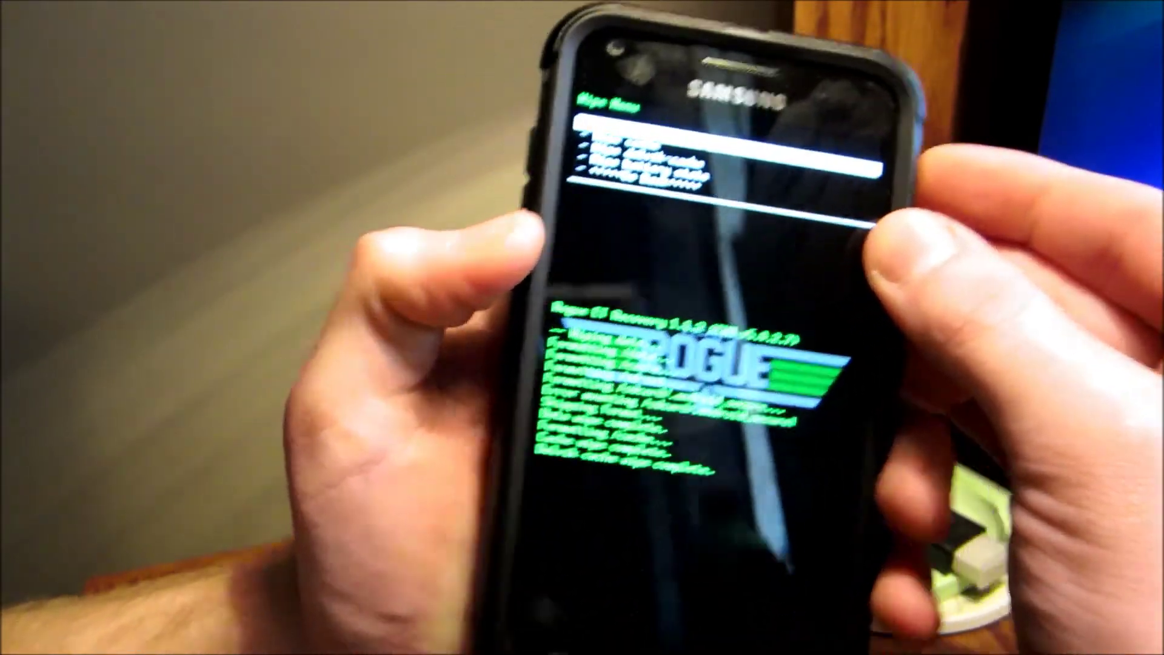
key(Return)
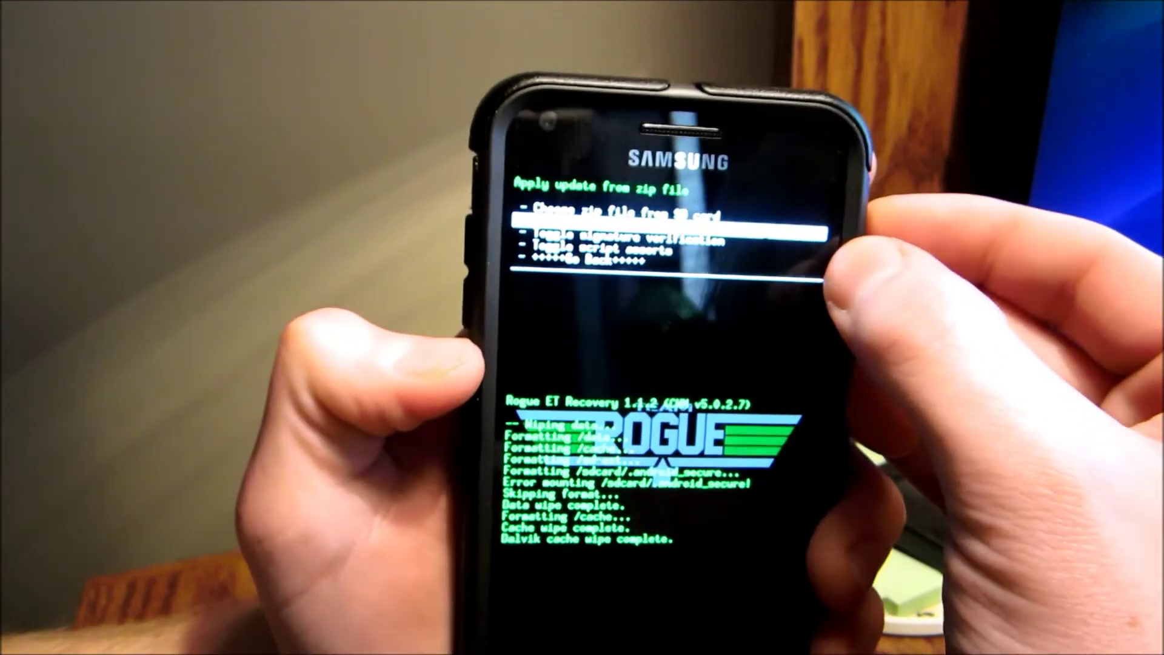
Step: Choose Calkulin's_FORMAT_ALL_for_E4GT.zip from internal storage and confirm its installation with Yes
key(Return)
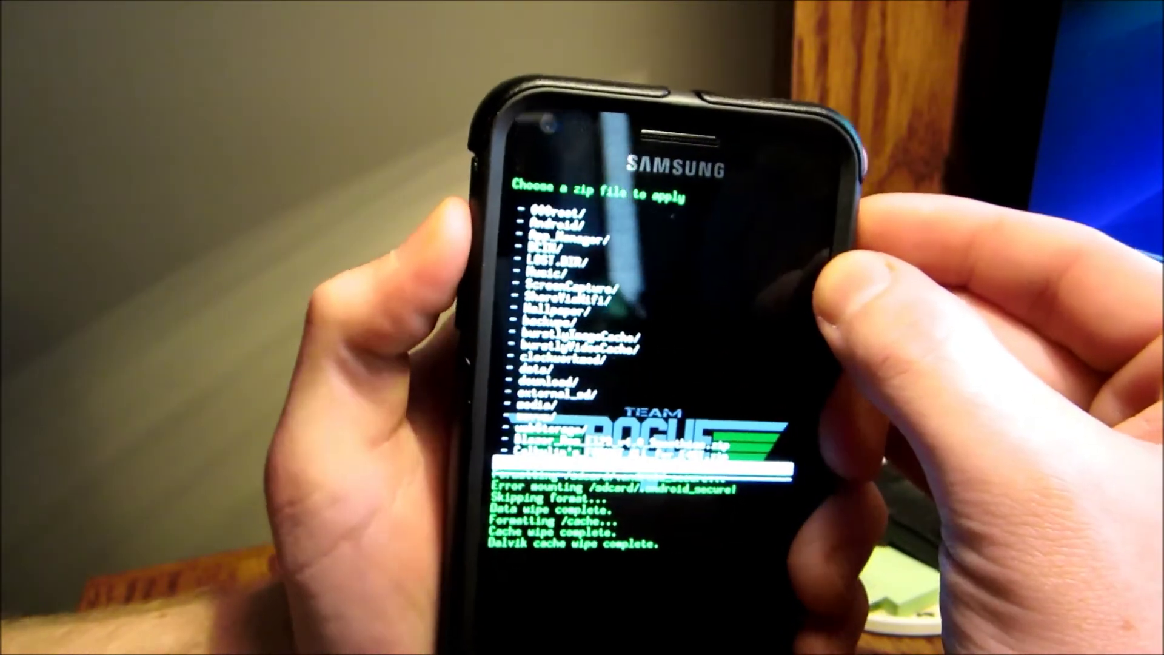
key(Up)
key(Up)
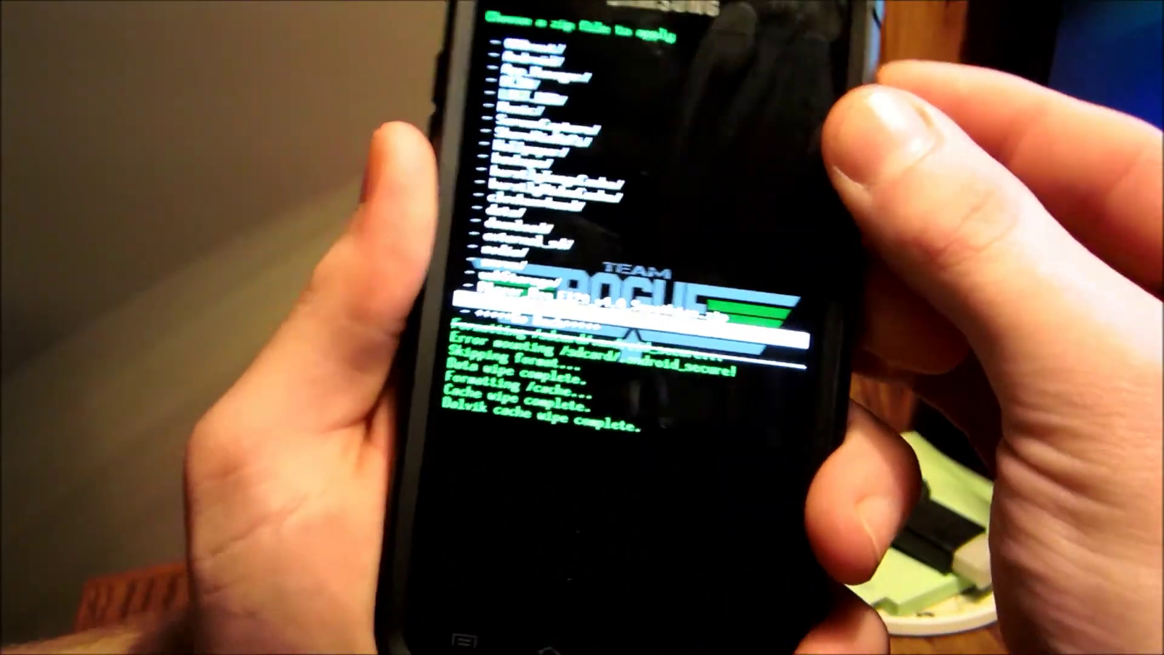
key(Return)
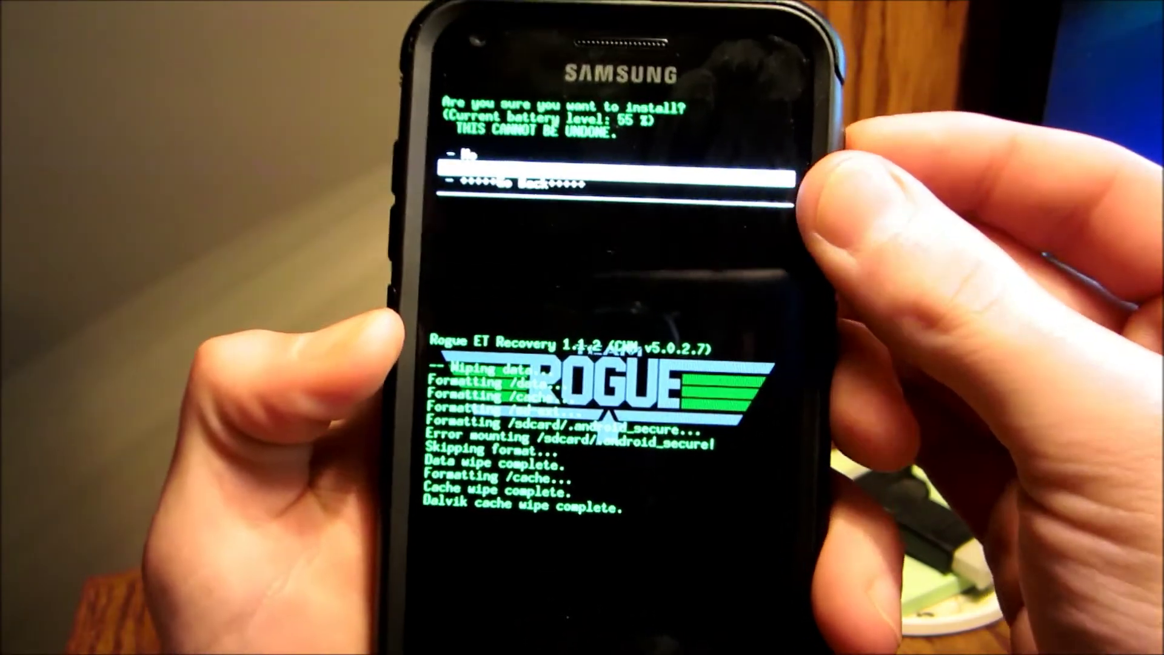
key(Return)
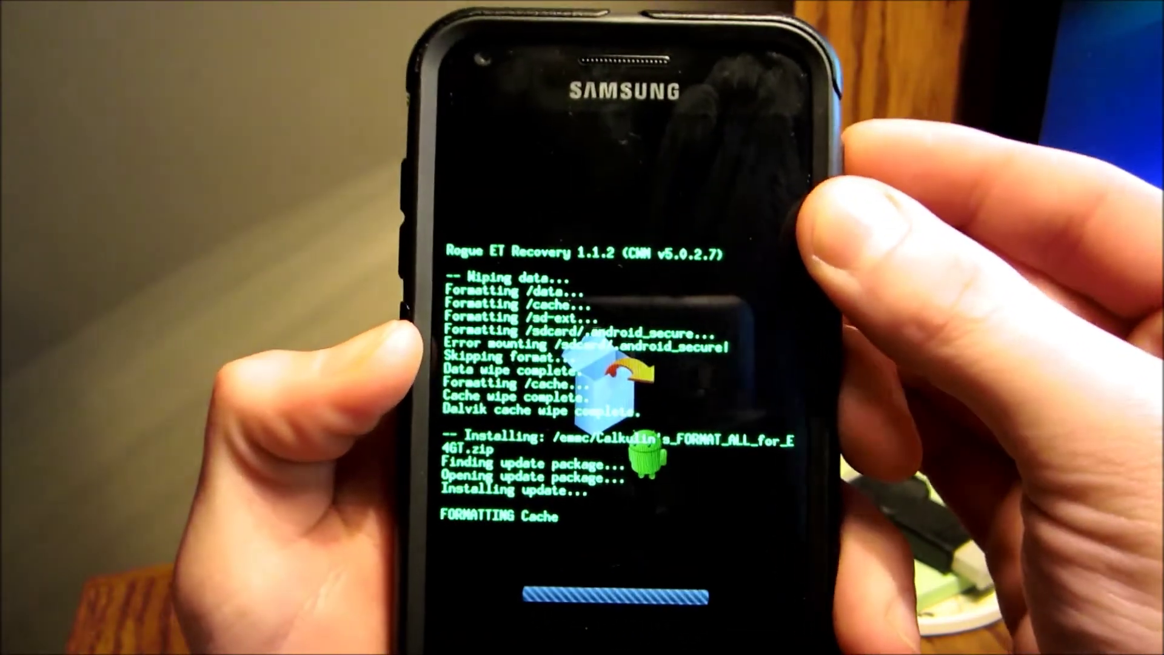